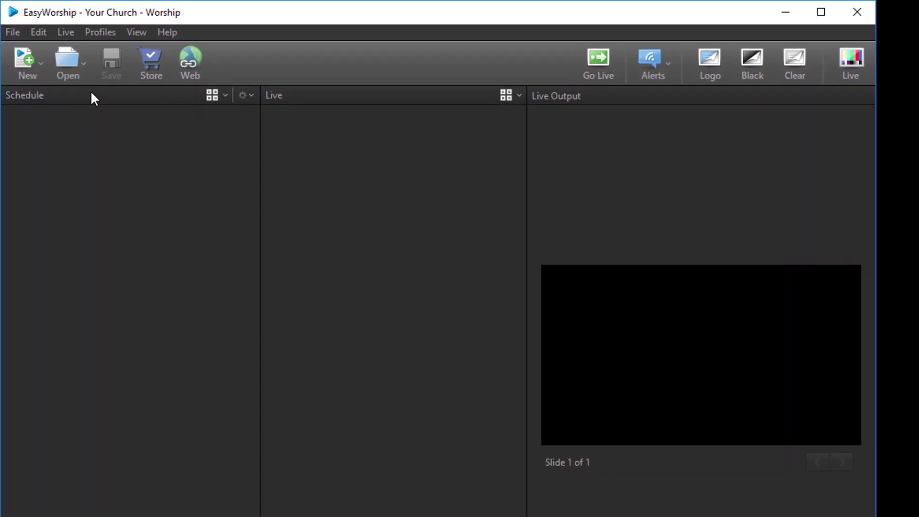
- Open the Options dialog from the Edit menu, landing on the Live options page
{"action": "left_click", "coordinate": [39, 34]}
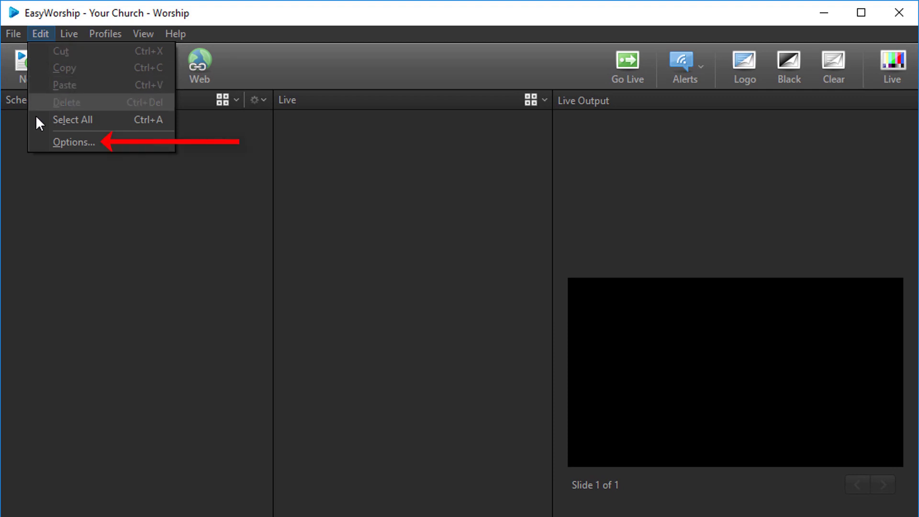
{"action": "left_click", "coordinate": [37, 142]}
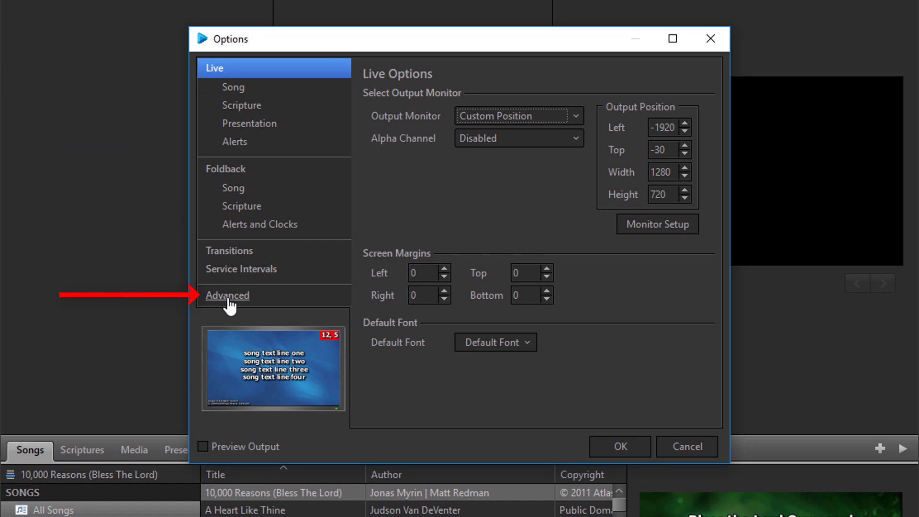
- On the Advanced page, check Enable Remote Control and select the 'EasyWorship Remote (TRAINING-PC)' name
{"action": "left_click", "coordinate": [229, 298]}
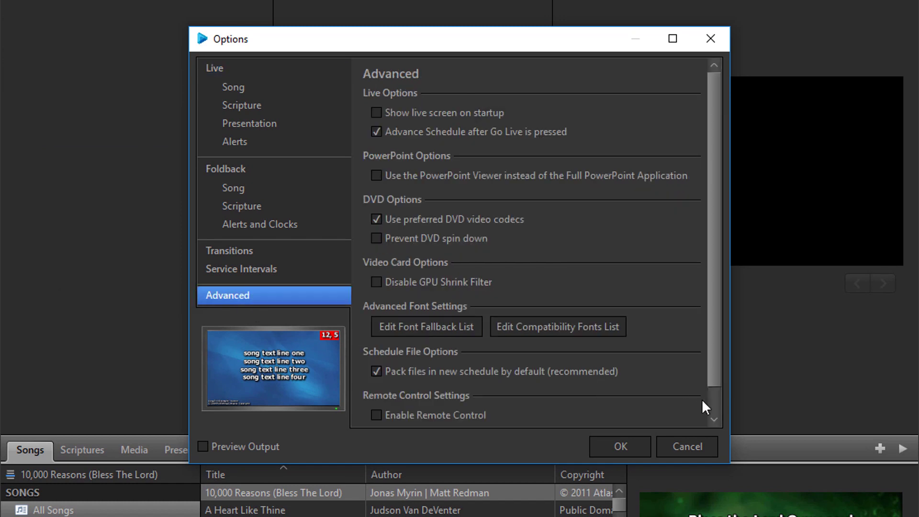
{"action": "scroll", "coordinate": [711, 402], "scroll_direction": "down", "scroll_amount": 2}
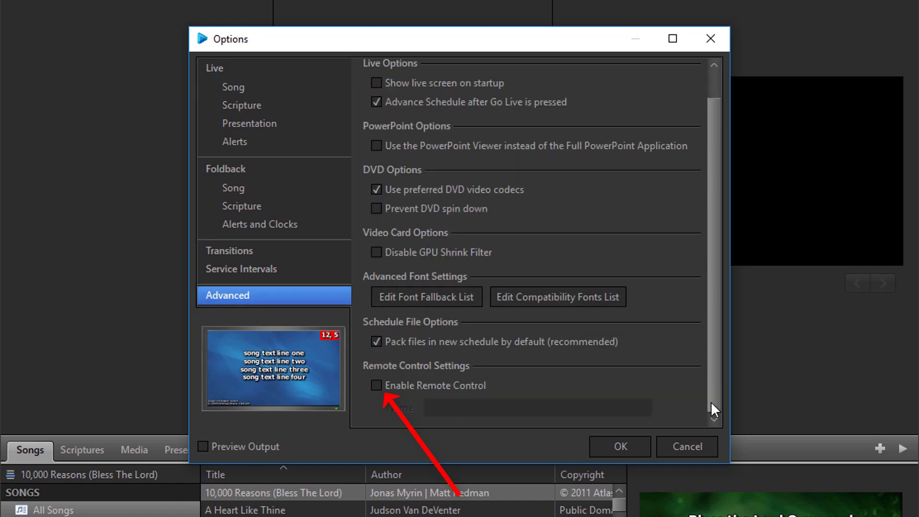
{"action": "left_click", "coordinate": [377, 385]}
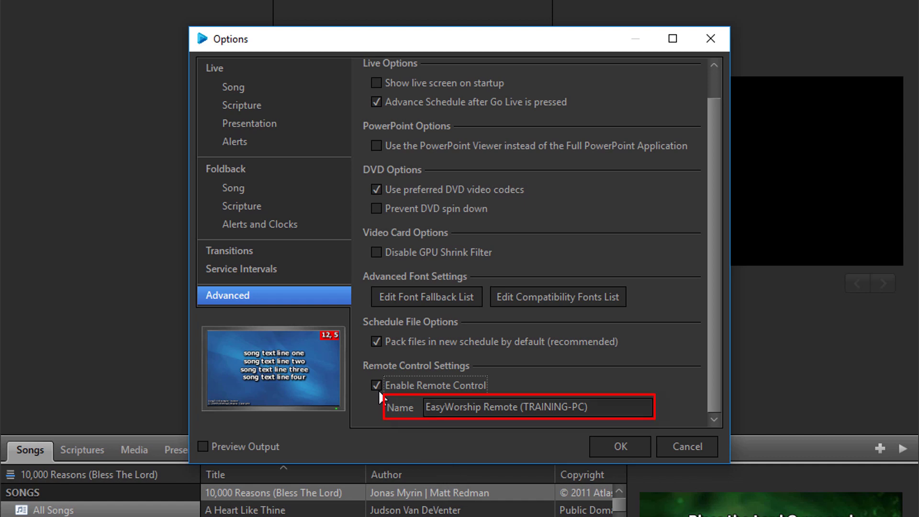
{"action": "left_click", "coordinate": [599, 408]}
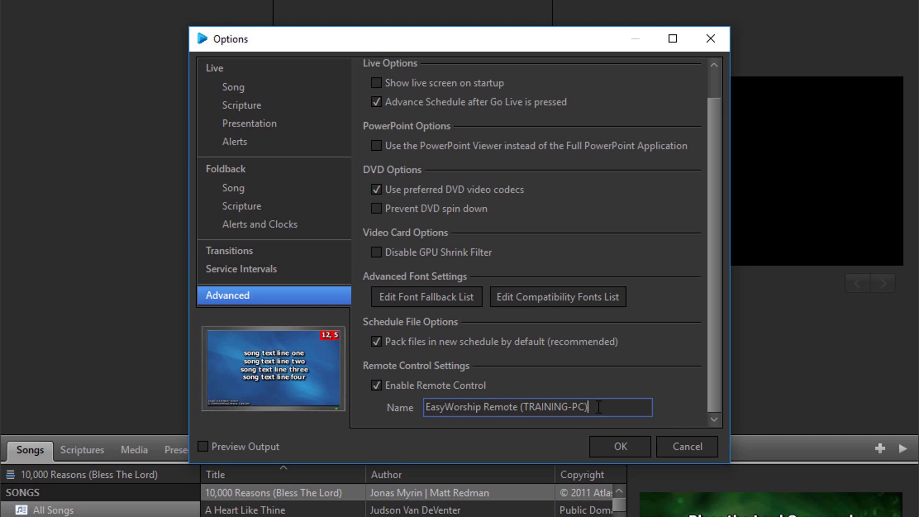
{"action": "left_click_drag", "start_coordinate": [598, 408], "coordinate": [420, 418]}
- Close Options and switch the EasyWorship Remote (TRAINING-PC) server from Off to On
{"action": "left_click", "coordinate": [595, 410]}
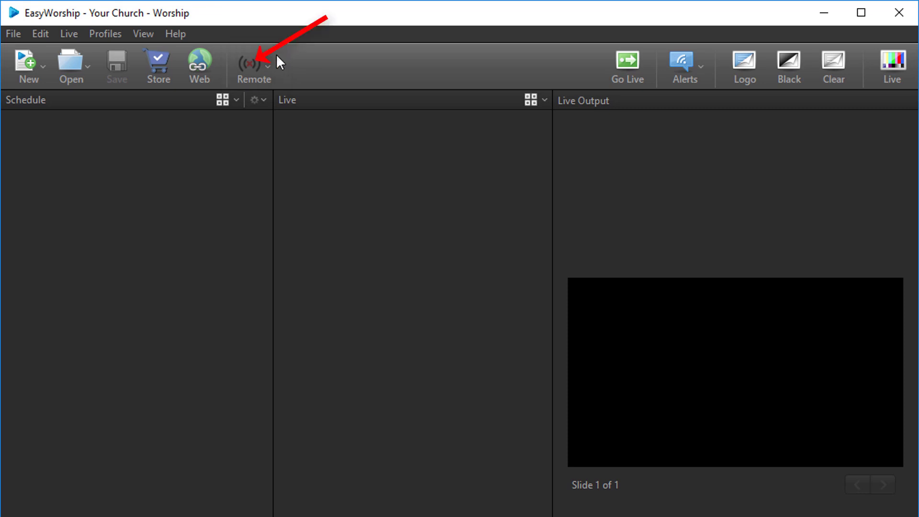
{"action": "left_click", "coordinate": [256, 74]}
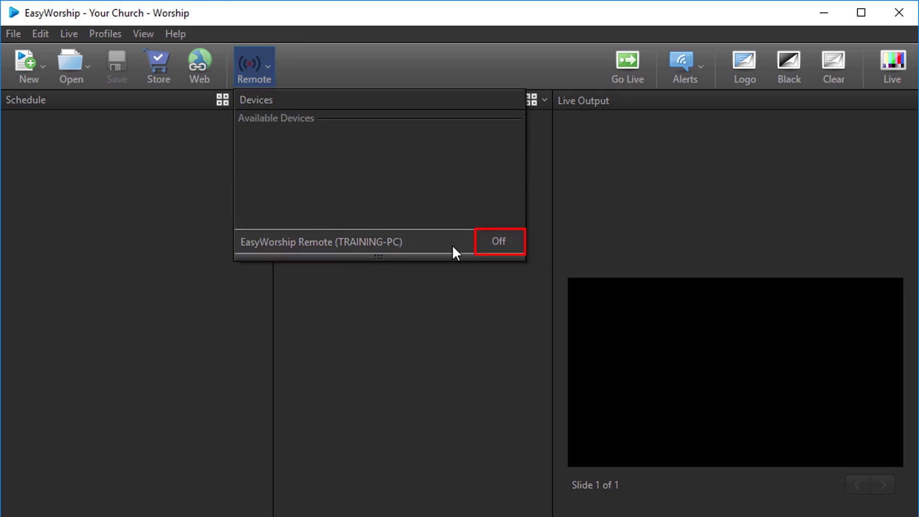
{"action": "left_click", "coordinate": [490, 246]}
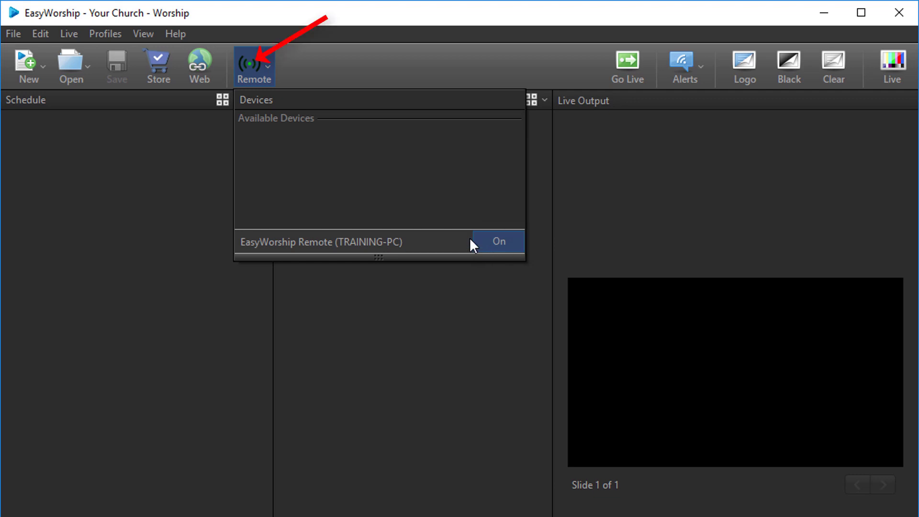
{"action": "left_click", "coordinate": [253, 67]}
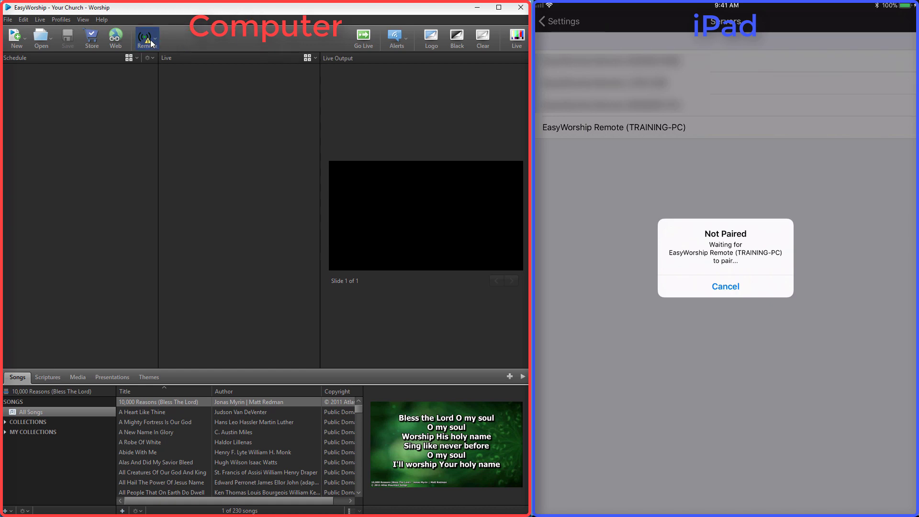
- Pair the iPad from the Remote devices list so it connects with View Only status
{"action": "left_click", "coordinate": [151, 44]}
{"action": "left_click", "coordinate": [248, 81]}
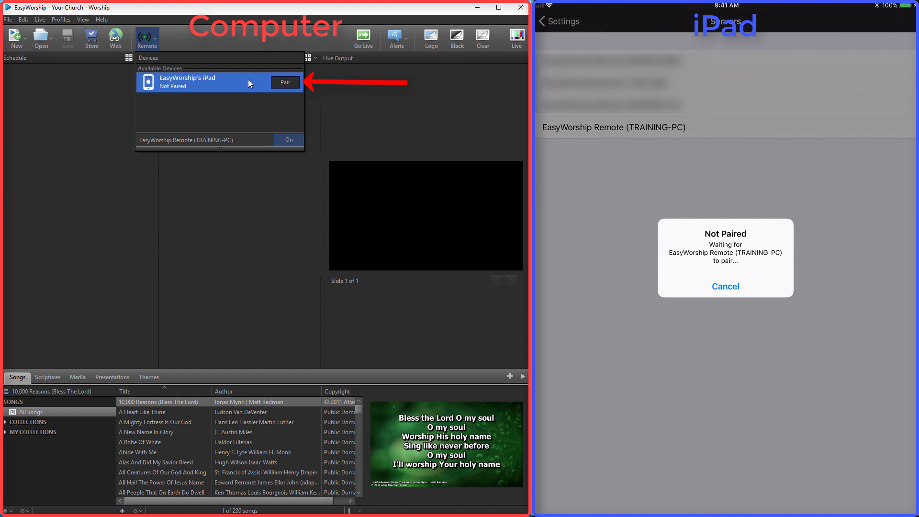
{"action": "left_click", "coordinate": [276, 85]}
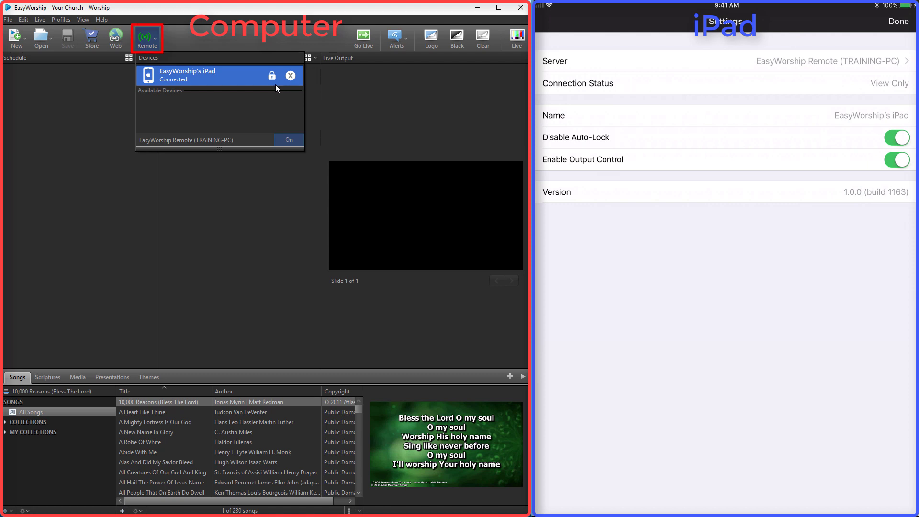
{"action": "left_click", "coordinate": [149, 45]}
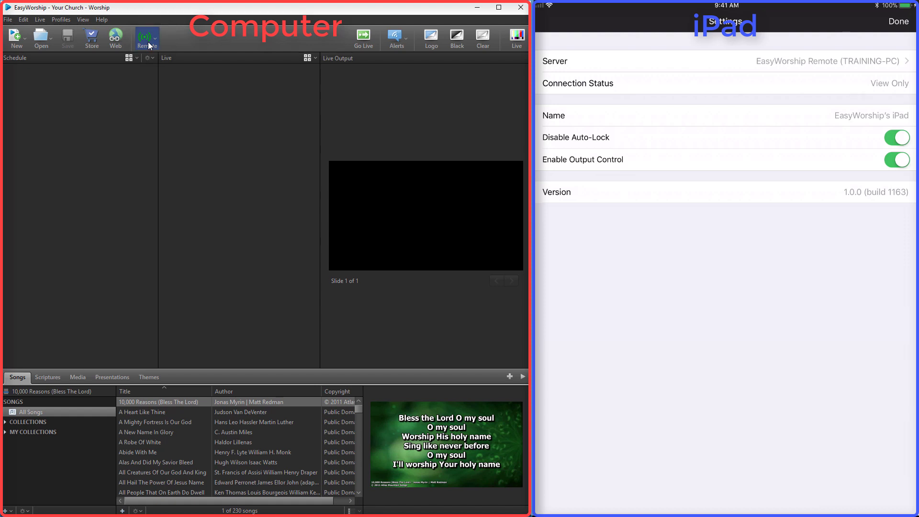
- Grant the connected iPad Full Control using the lock icon in the Remote devices list
{"action": "left_click", "coordinate": [148, 45]}
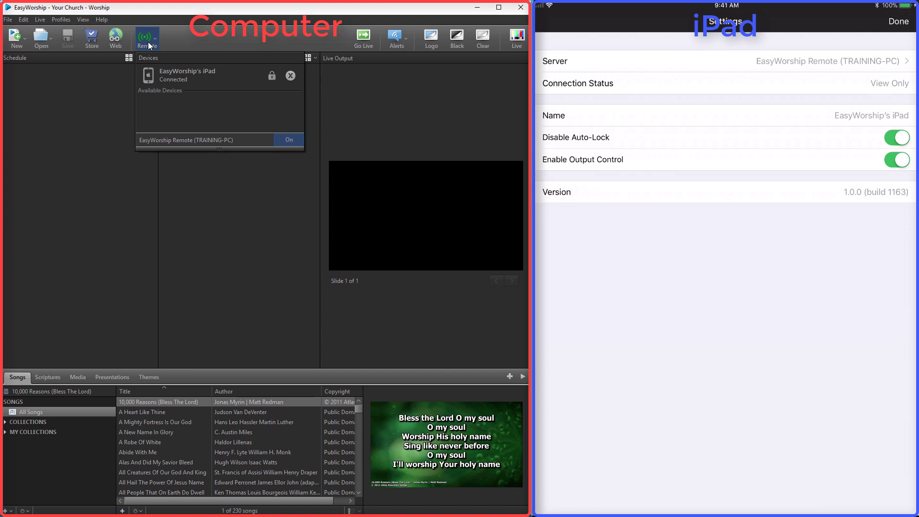
{"action": "left_click", "coordinate": [199, 71]}
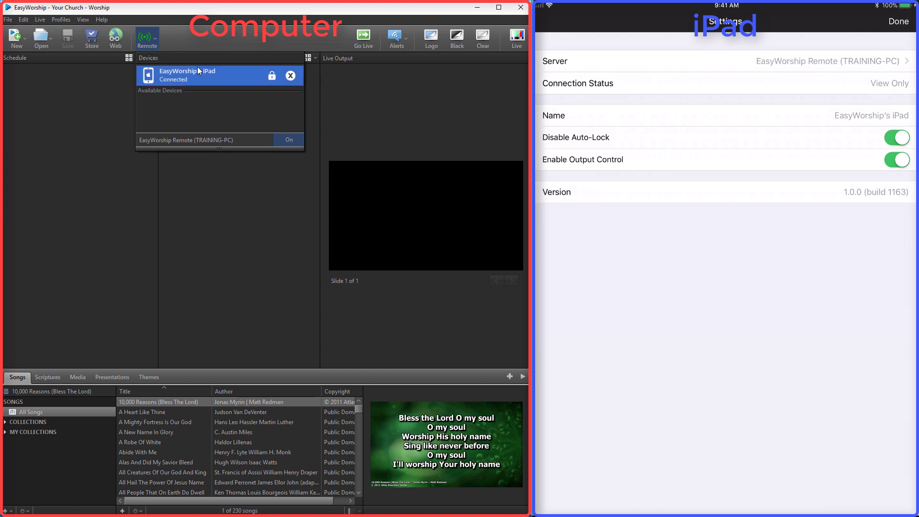
{"action": "left_click", "coordinate": [271, 76]}
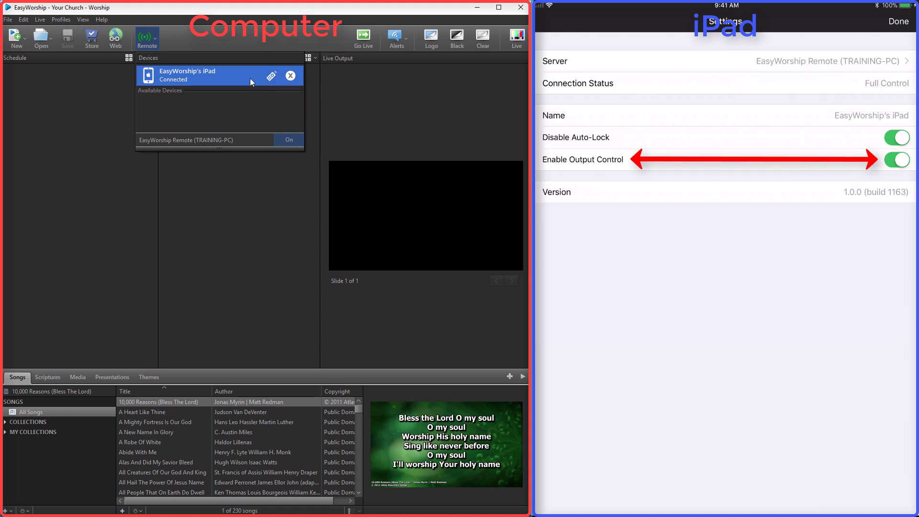
{"action": "left_click", "coordinate": [200, 44]}
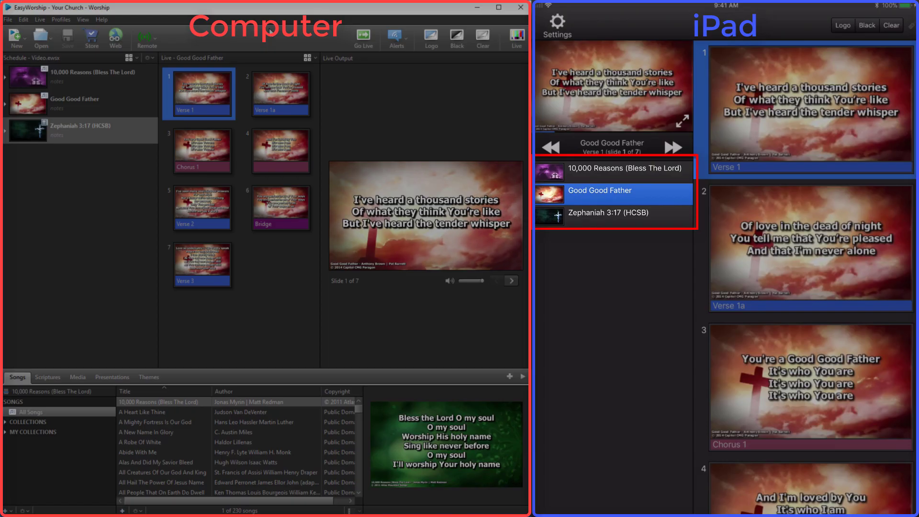
- On the iPad, open 10,000 Reasons and send Chorus 1, Verse 1, Verse 2 and Verse 3 live
{"action": "left_click", "coordinate": [625, 168]}
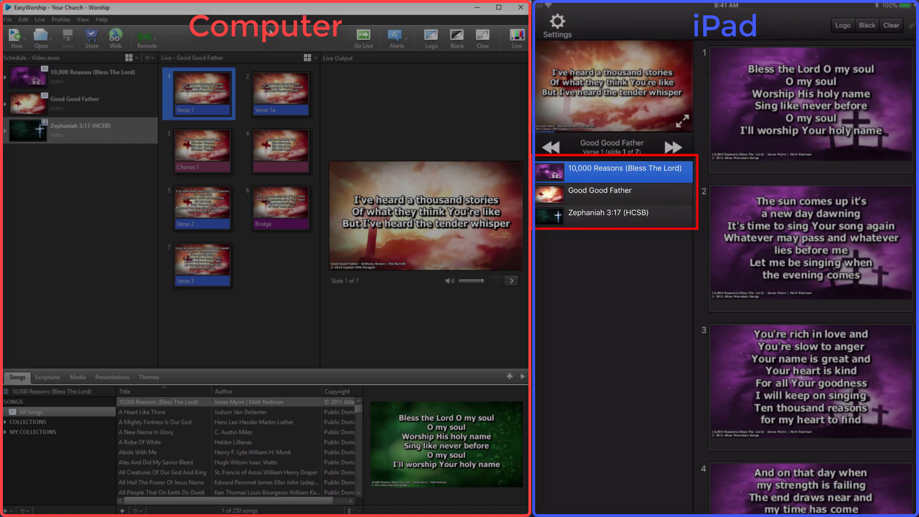
{"action": "left_click", "coordinate": [821, 119]}
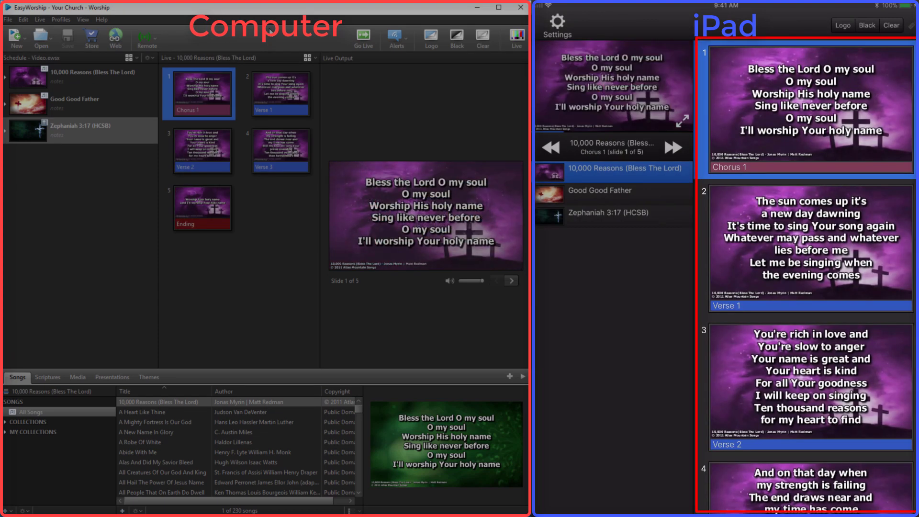
{"action": "left_click", "coordinate": [852, 249]}
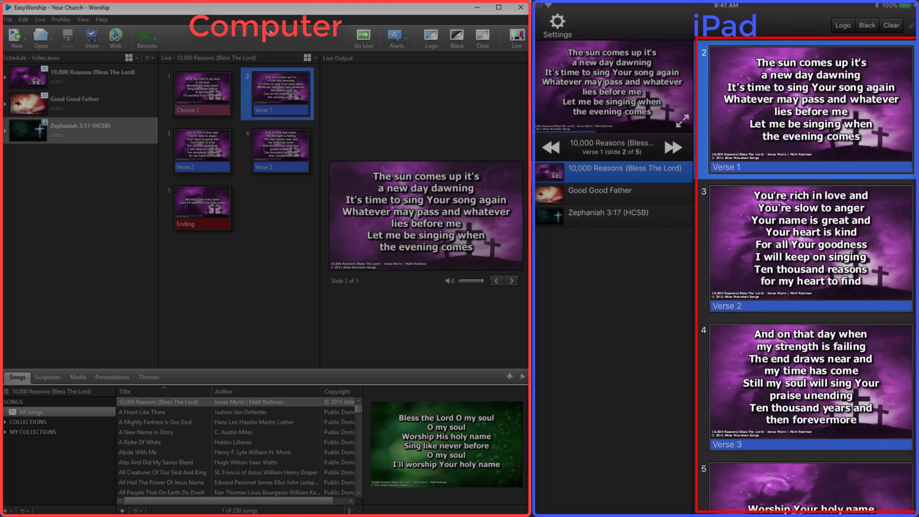
{"action": "left_click", "coordinate": [867, 238]}
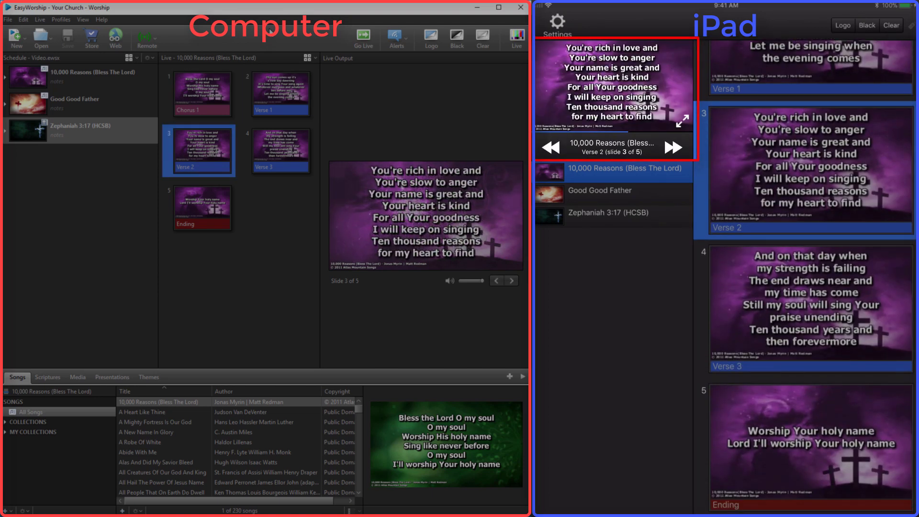
{"action": "left_click", "coordinate": [638, 87]}
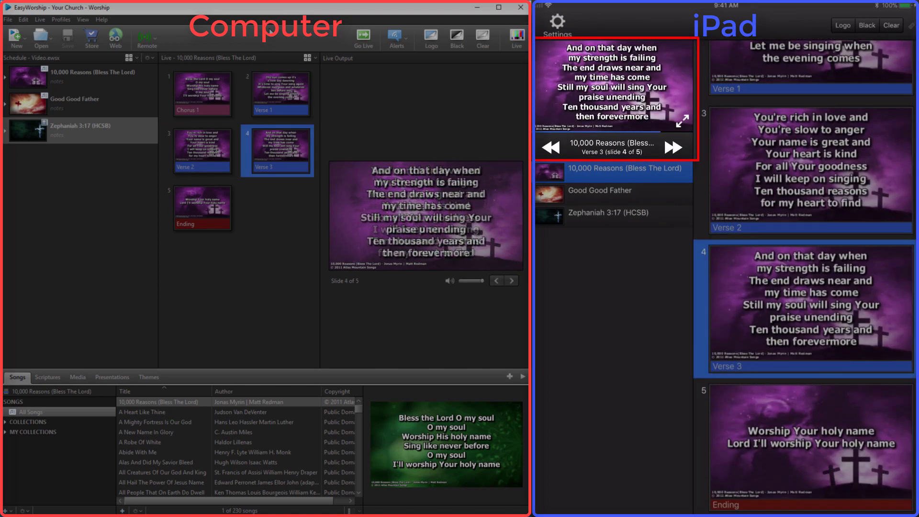
- Step the live output back and forward with the arrows, ending on Verse 2 (slide 3 of 5)
{"action": "left_click", "coordinate": [602, 87]}
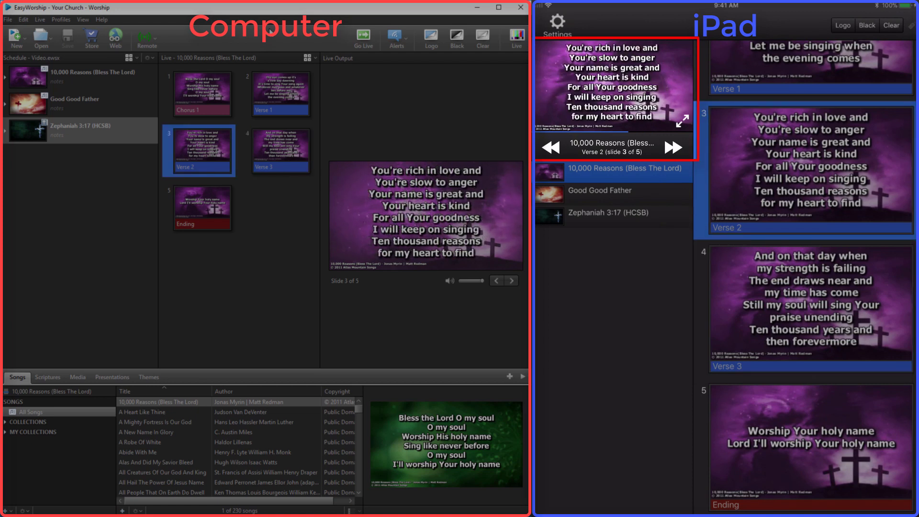
{"action": "left_click", "coordinate": [673, 147]}
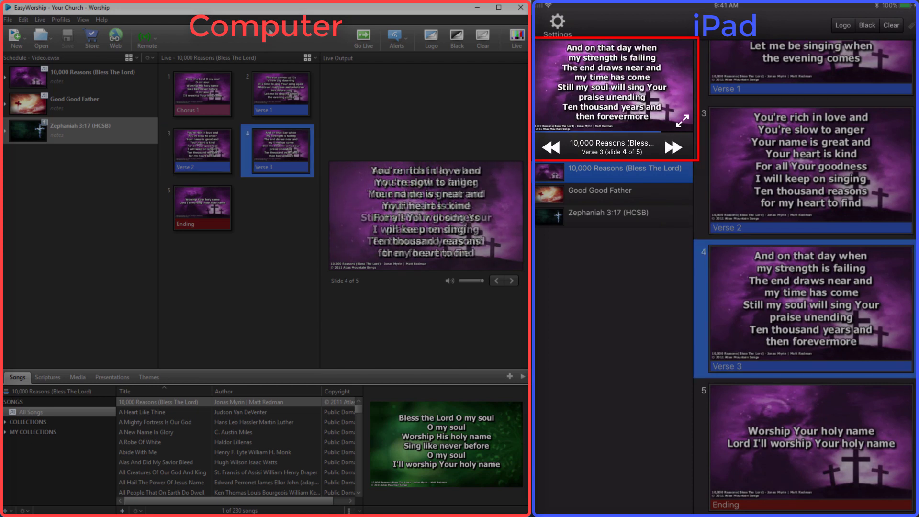
{"action": "left_click", "coordinate": [552, 145]}
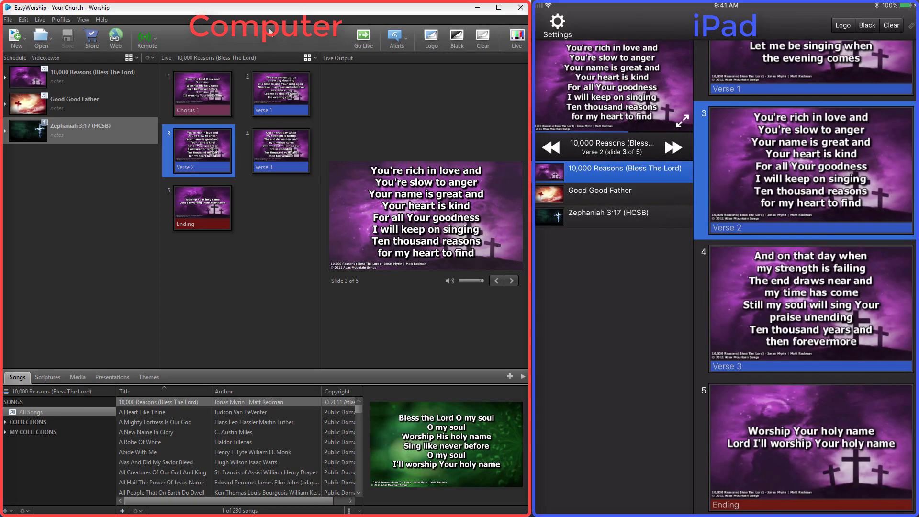
- Pinch the 10,000 Reasons slide list in and out, finishing on the compact small-thumbnail grid
{"action": "scroll", "coordinate": [804, 306], "scroll_direction": "down", "scroll_amount": 3}
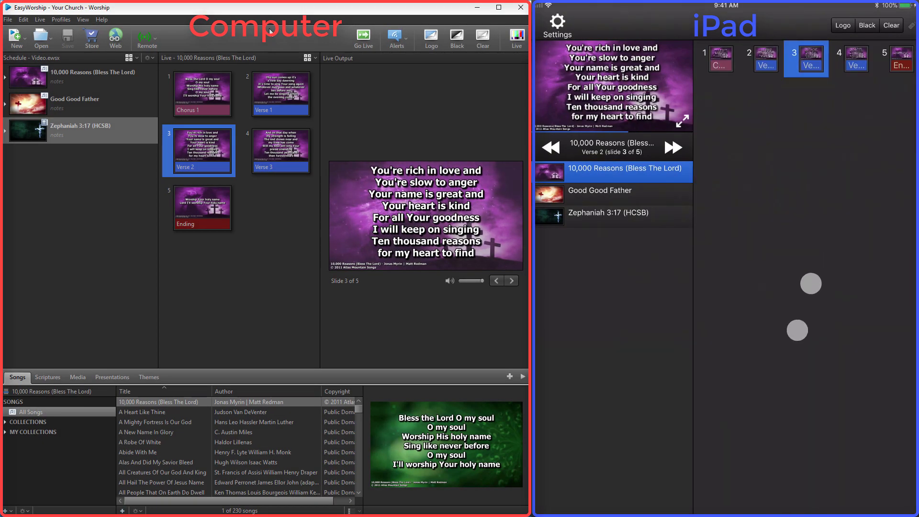
{"action": "scroll", "coordinate": [804, 307], "scroll_direction": "up", "scroll_amount": 3}
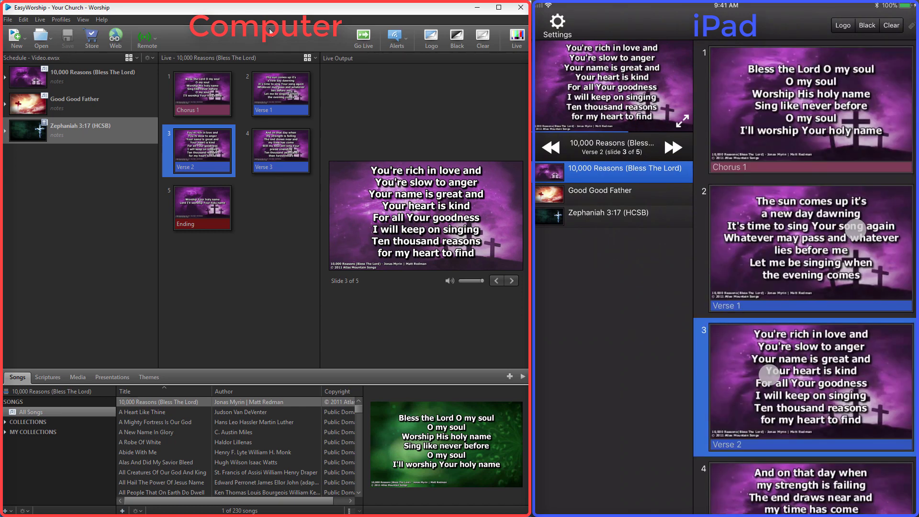
{"action": "scroll", "coordinate": [812, 301], "scroll_direction": "down", "scroll_amount": 3}
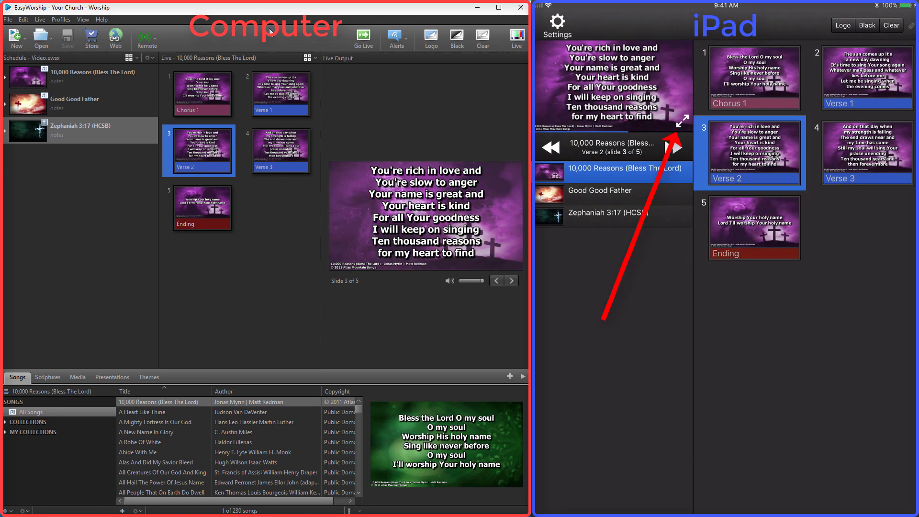
- In full-screen preview, send Good Good Father Verse 1 live from the schedule menu, then close the preview
{"action": "left_click", "coordinate": [682, 120]}
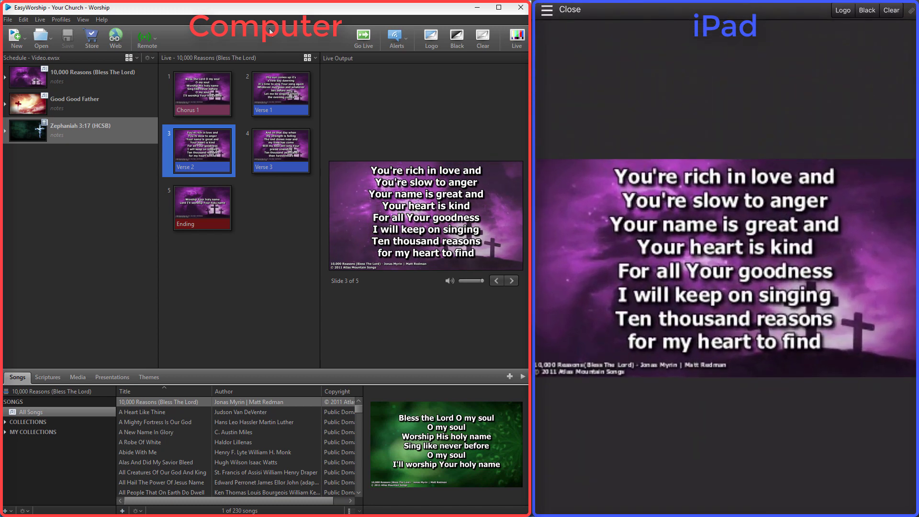
{"action": "left_click", "coordinate": [547, 10]}
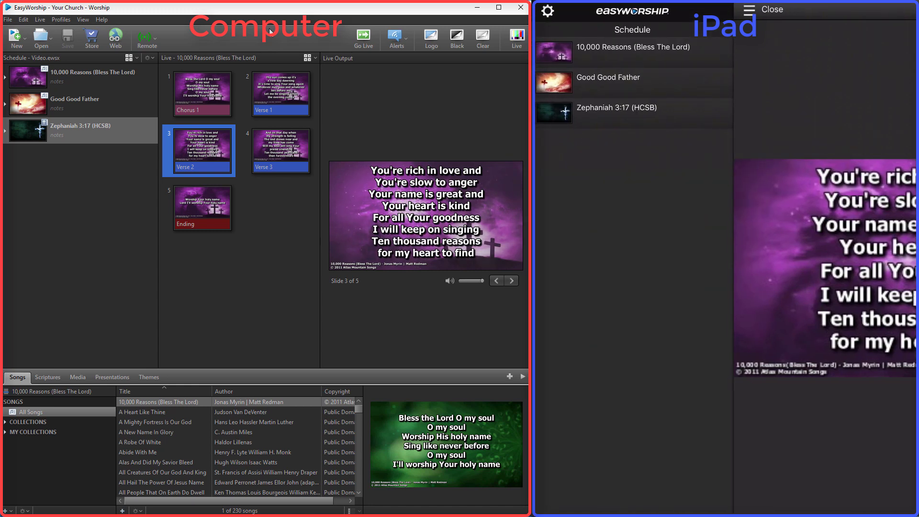
{"action": "left_click", "coordinate": [658, 78]}
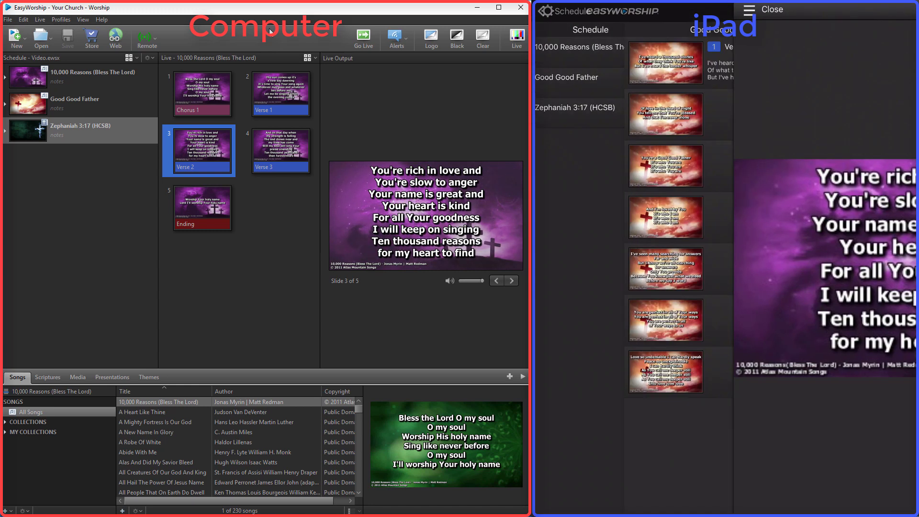
{"action": "left_click", "coordinate": [674, 68]}
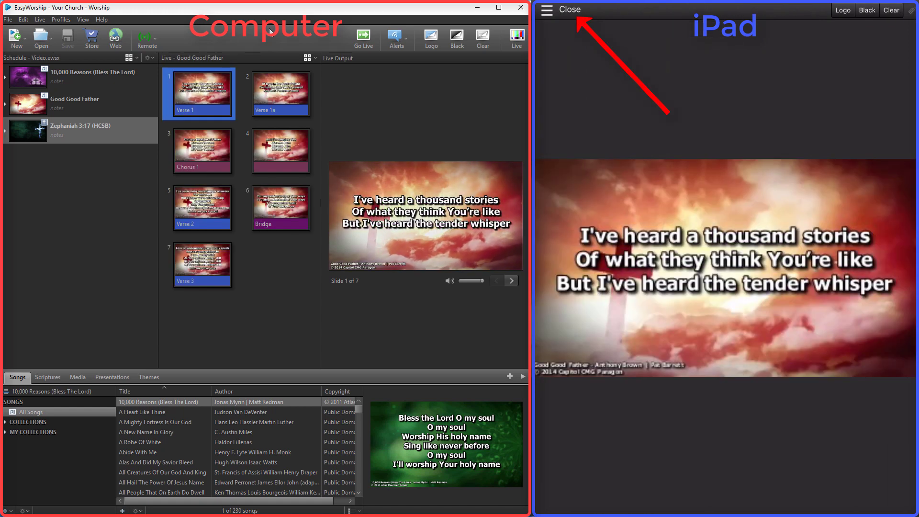
{"action": "left_click", "coordinate": [570, 10]}
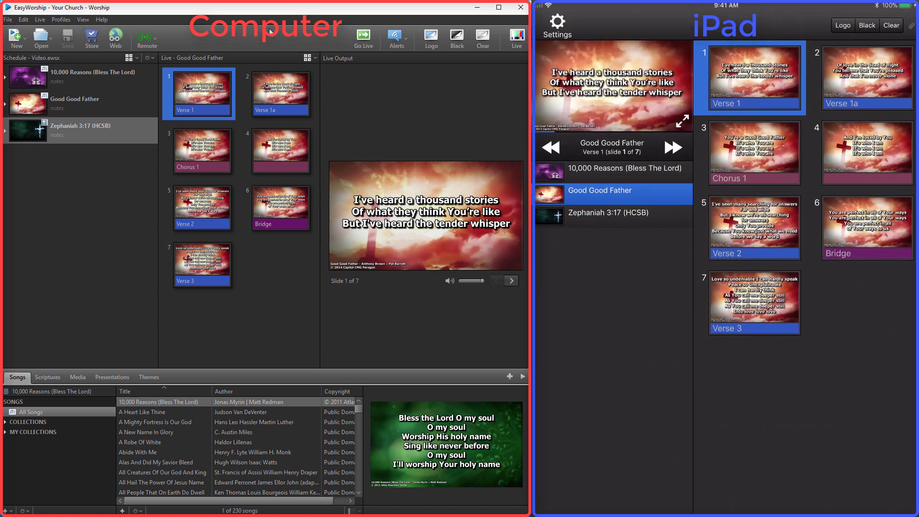